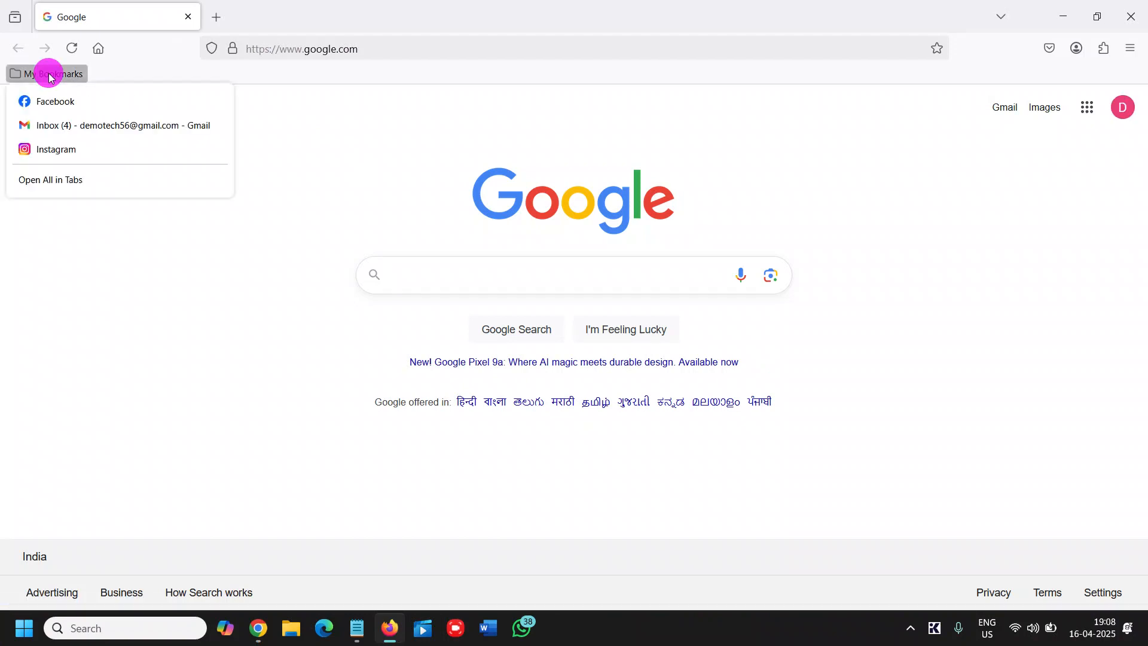
Go to Facebook, begin a new story and choose the text story type.
click(55, 101)
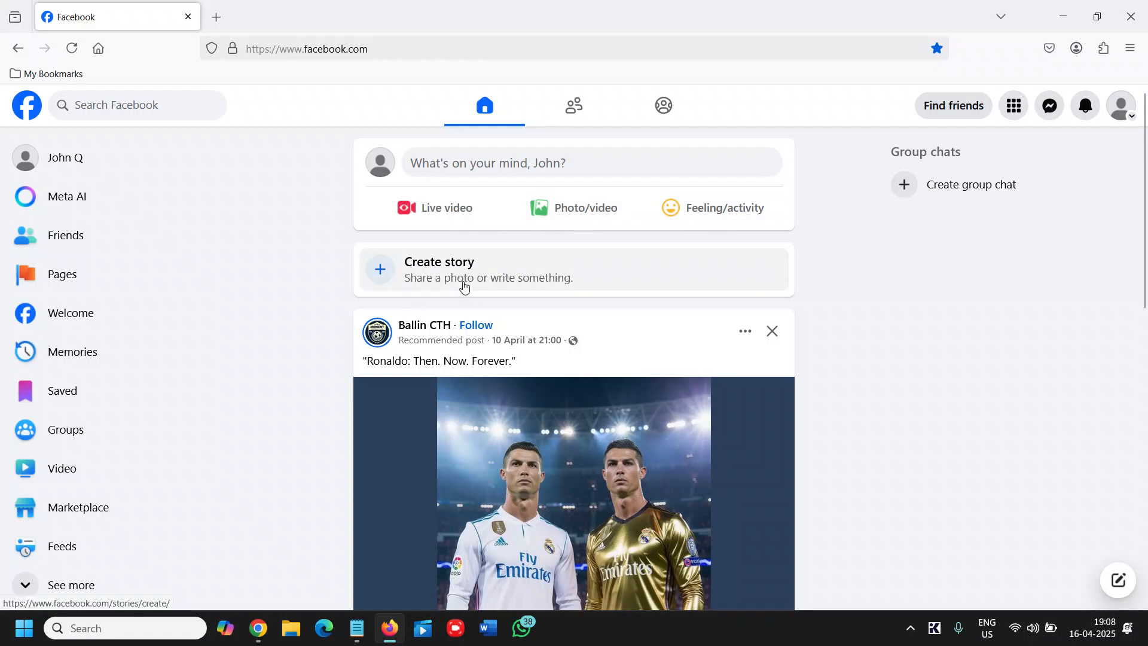
click(482, 284)
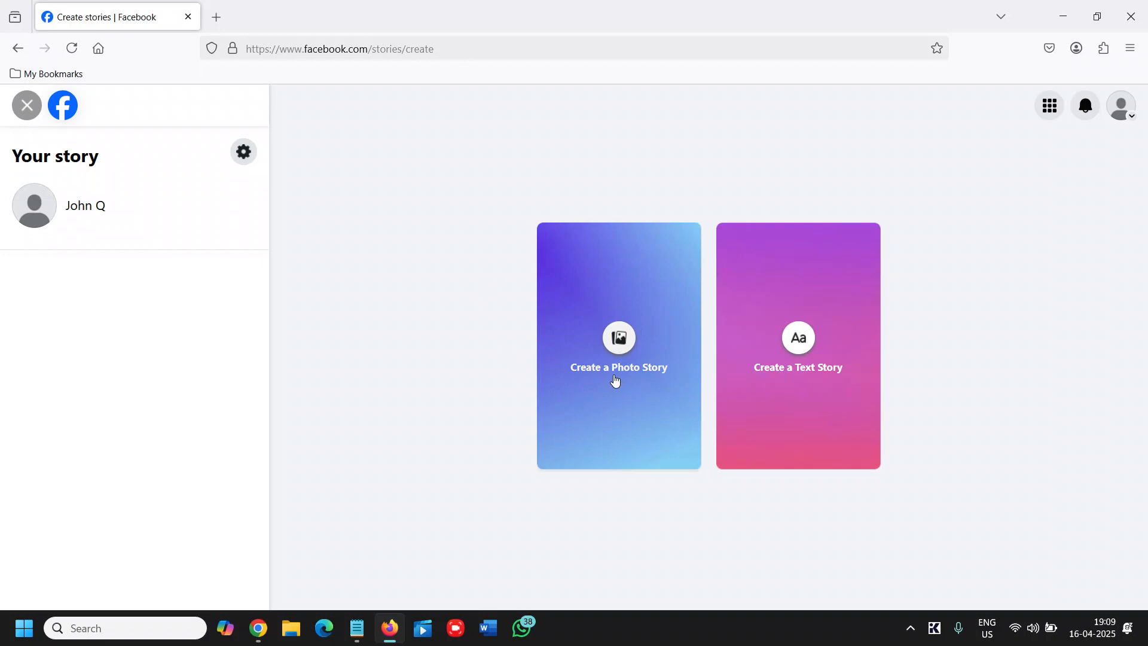
click(787, 372)
Enter 'Good Moring Everyone' as the story text and correct 'Moring' to 'Morning'.
click(125, 313)
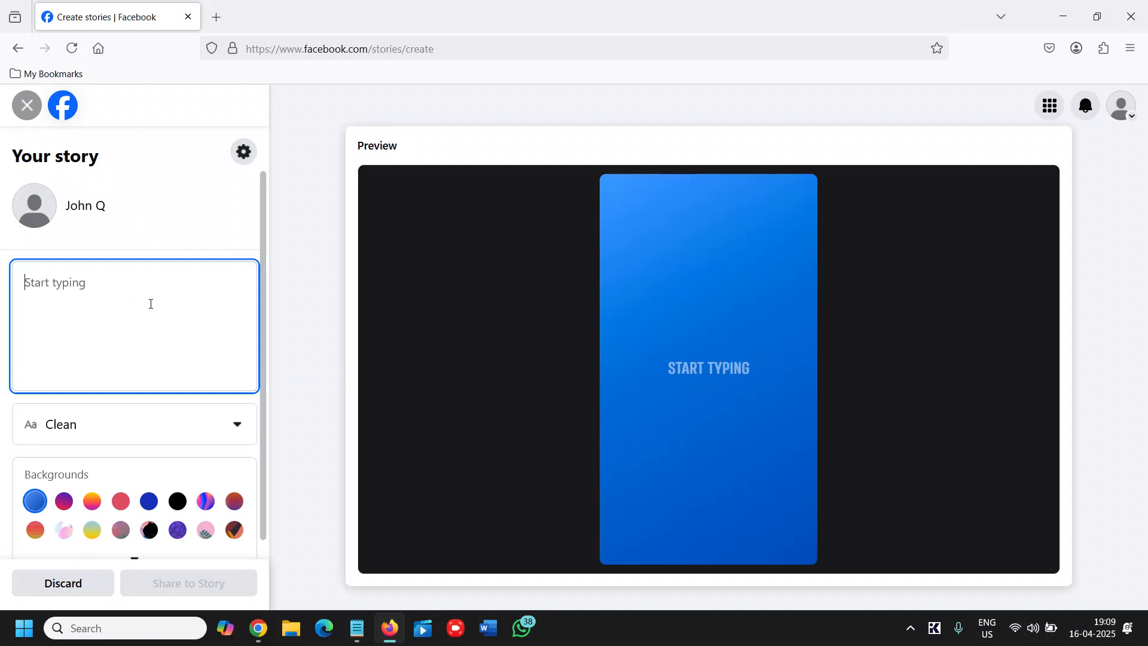
text(Good Moring Everyone)
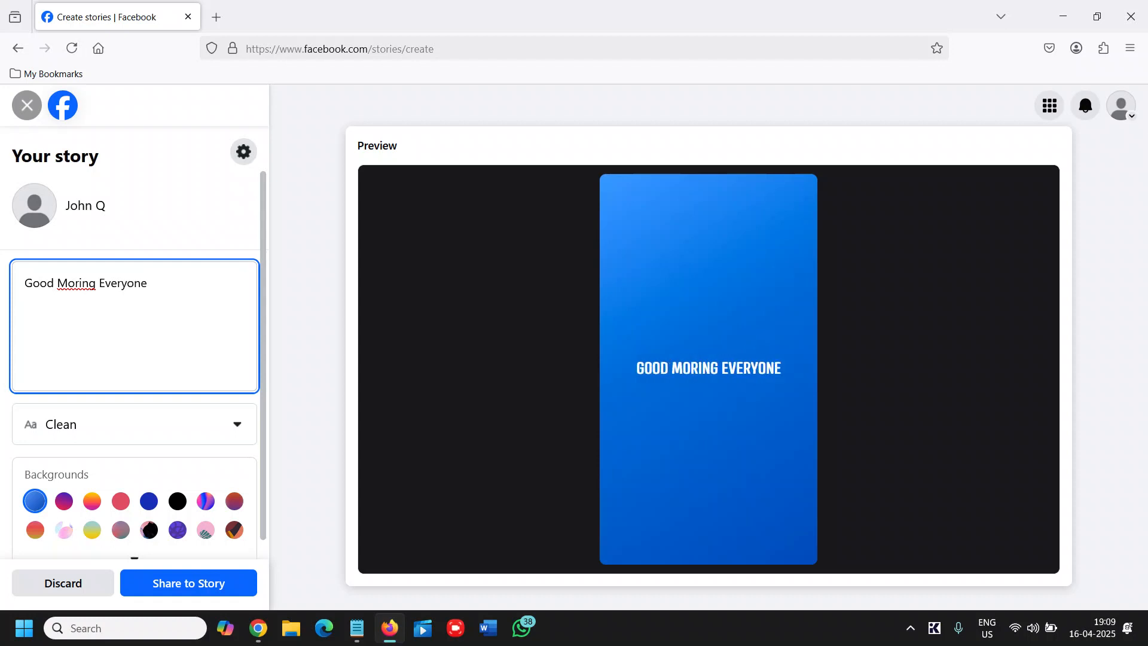
right_click(66, 287)
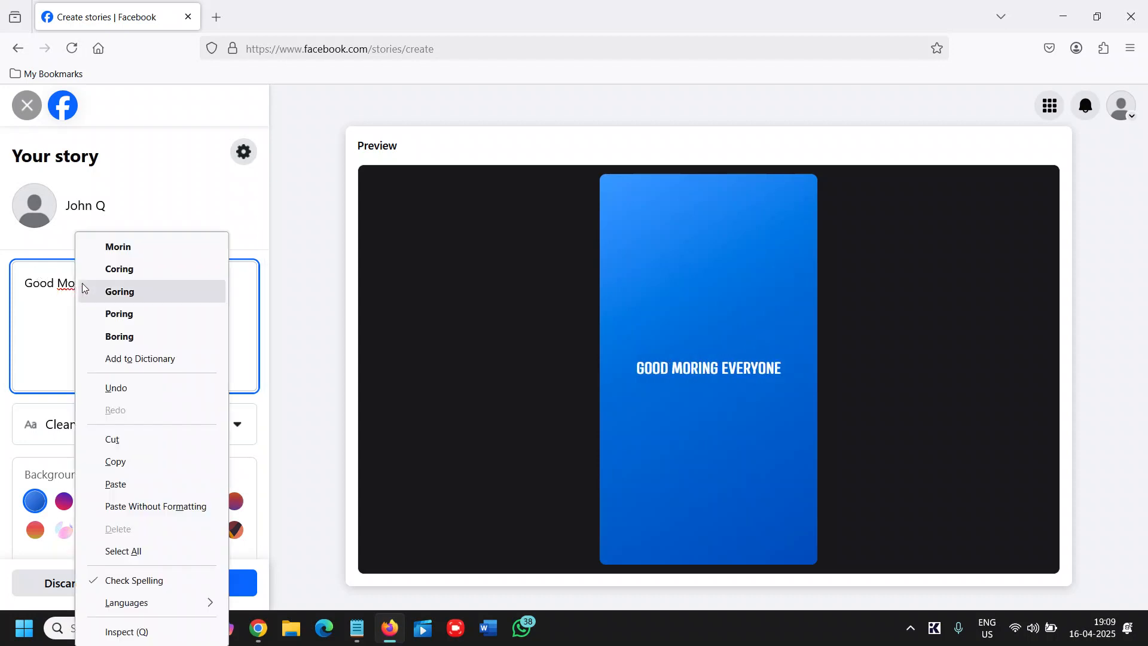
key(Escape)
click(80, 283)
text(n)
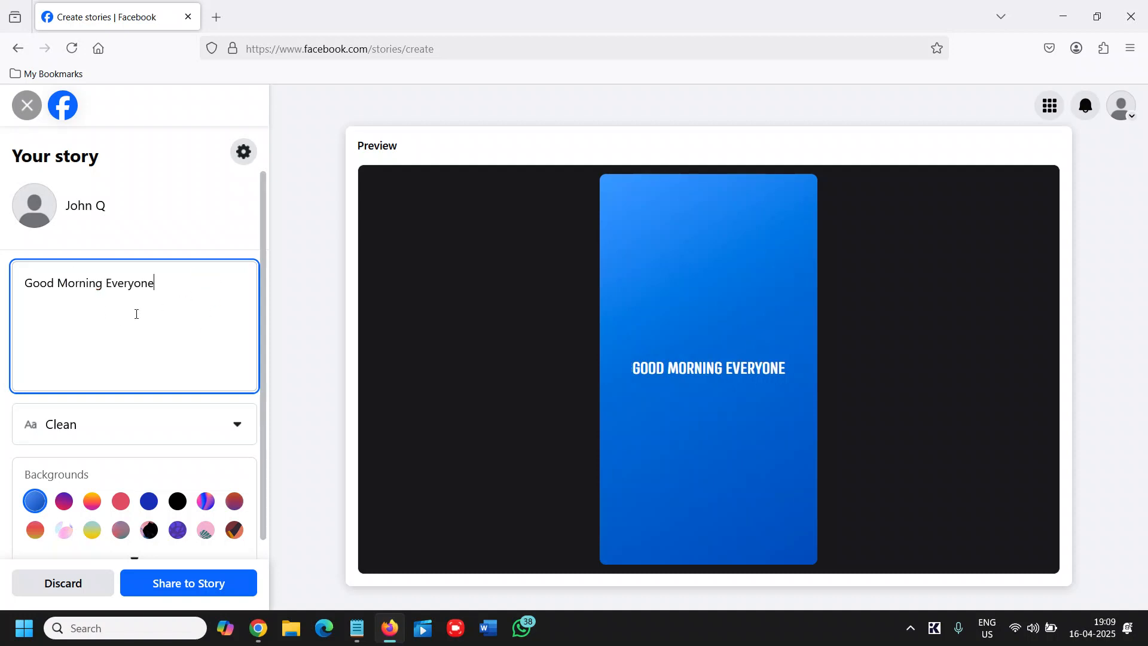
scroll(138, 316, down, 1)
Set the story text style to Fancy after trying Casual.
click(183, 422)
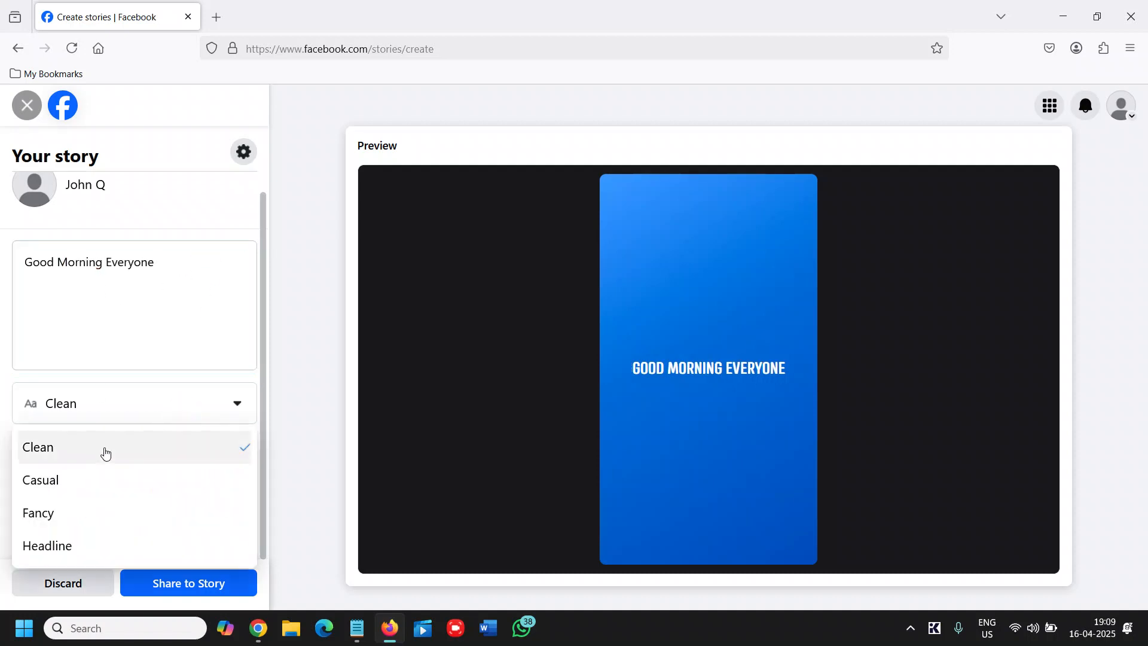
click(73, 480)
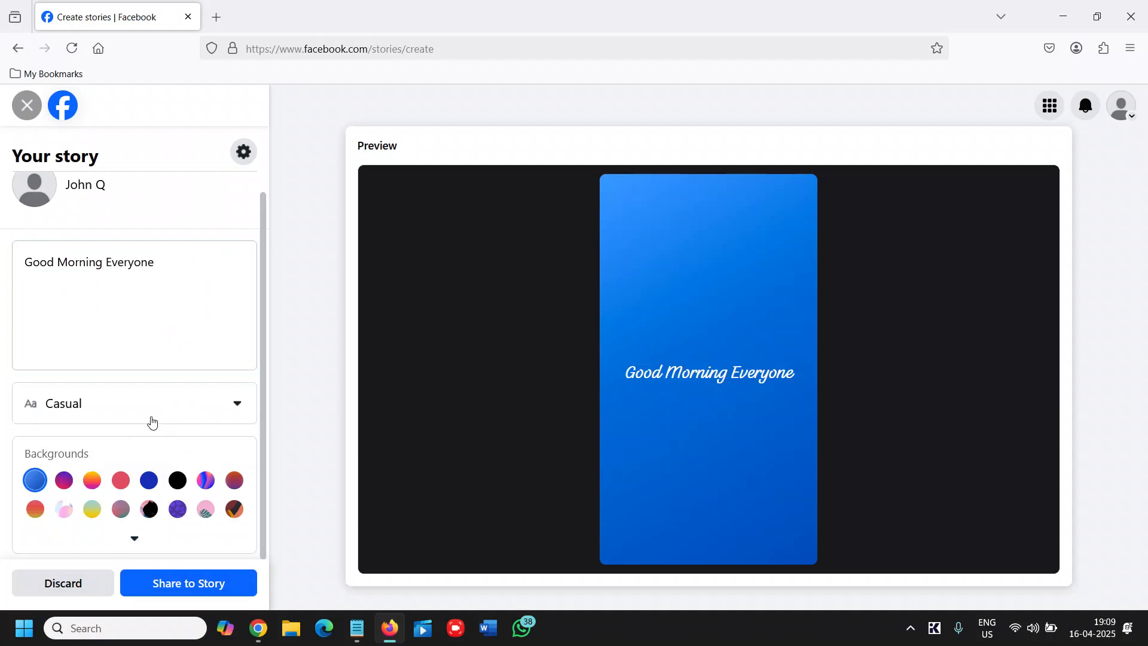
click(153, 408)
click(58, 508)
Apply the multicolour gradient background after trying dark blue.
click(148, 479)
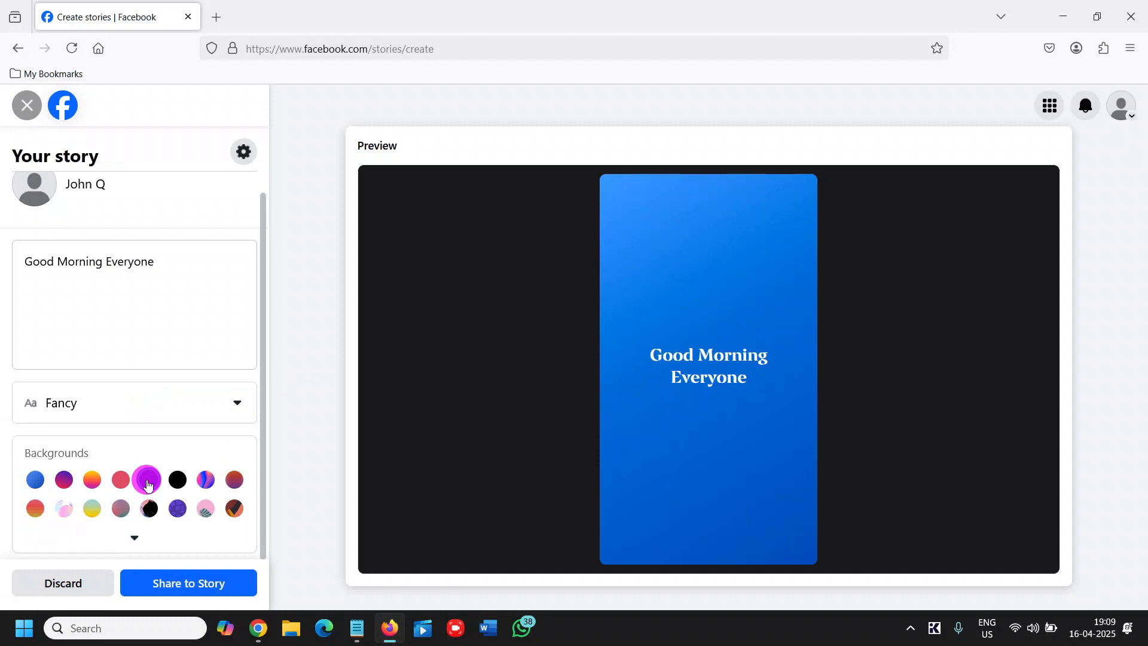
click(206, 480)
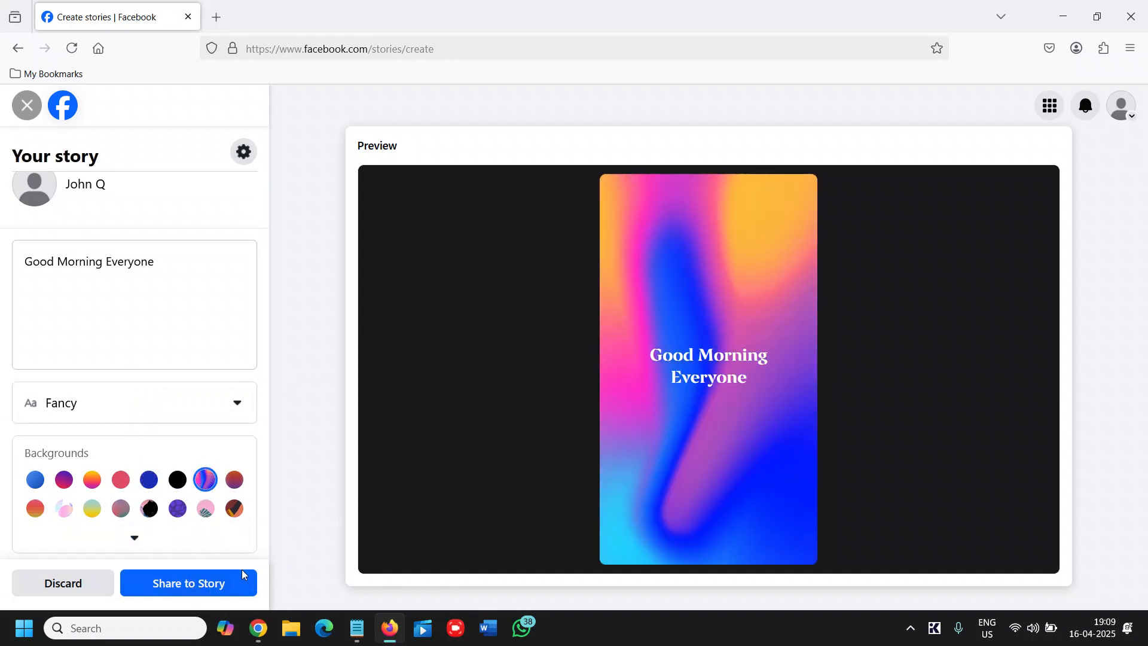
Share the Good Morning Everyone story to the feed.
click(192, 585)
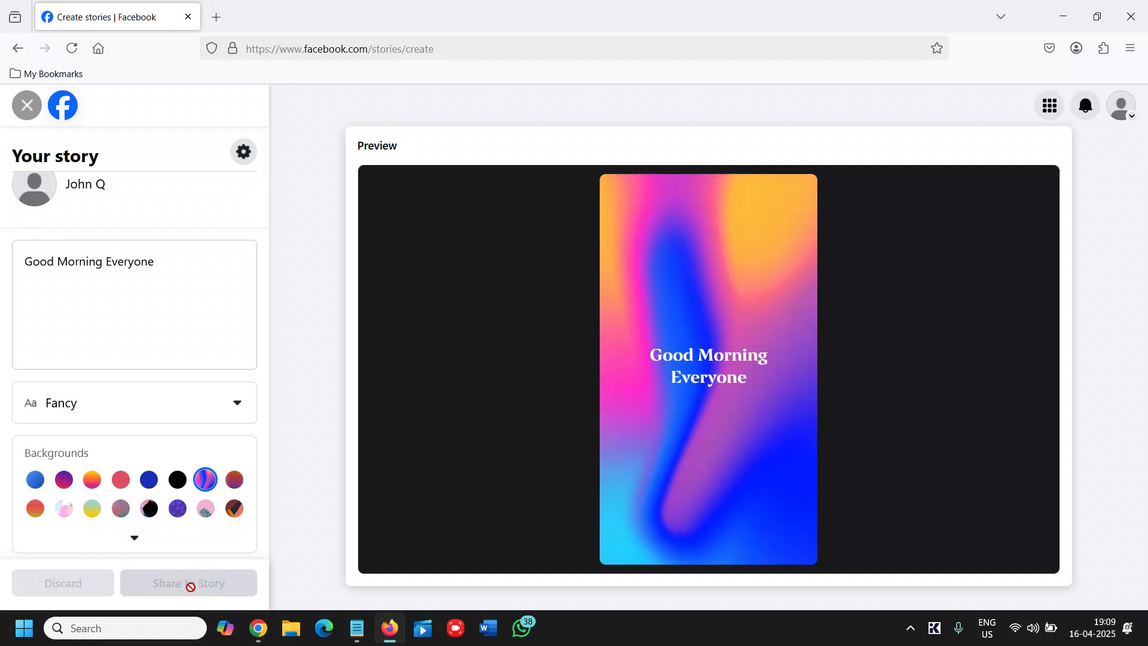